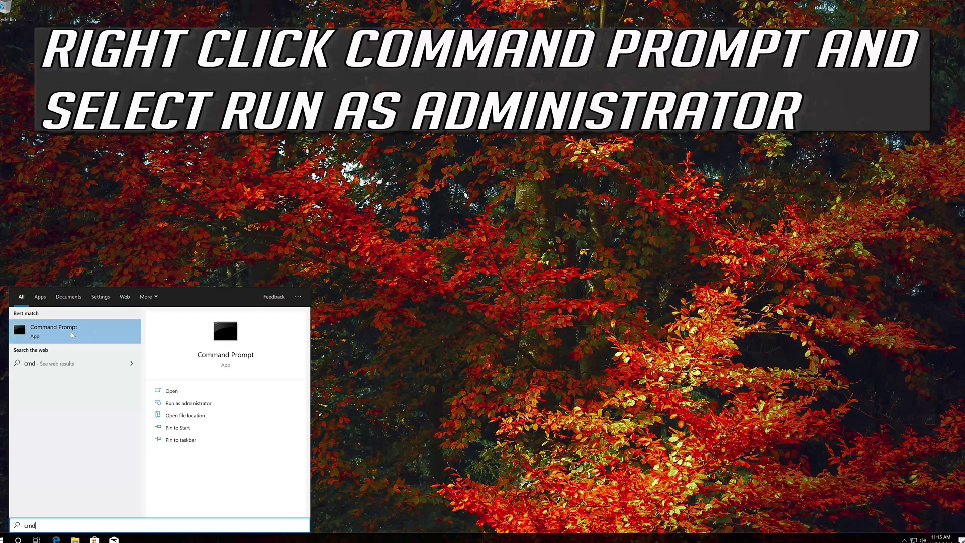
# Step: Launch Command Prompt as administrator from the Start search and approve the UAC prompt
pyautogui.rightClick(72, 333)
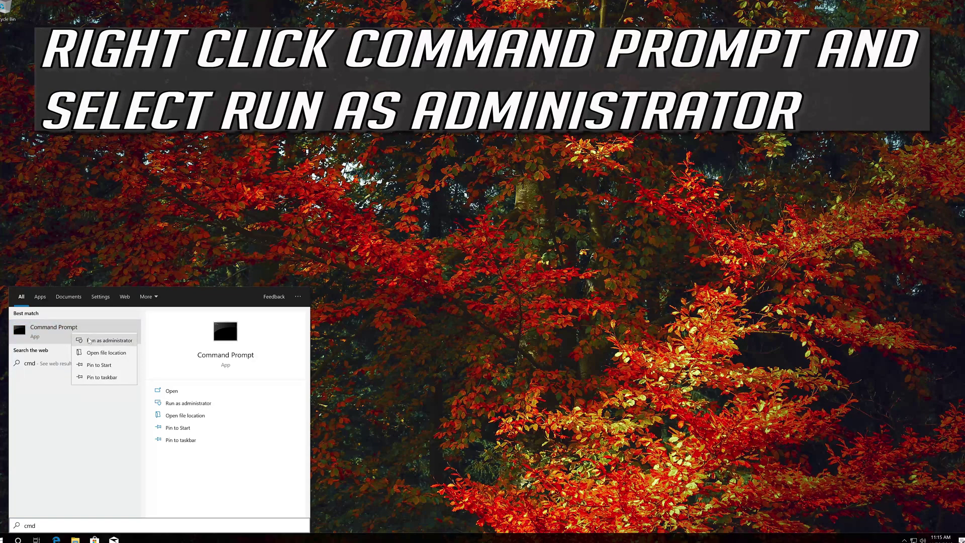
pyautogui.click(121, 342)
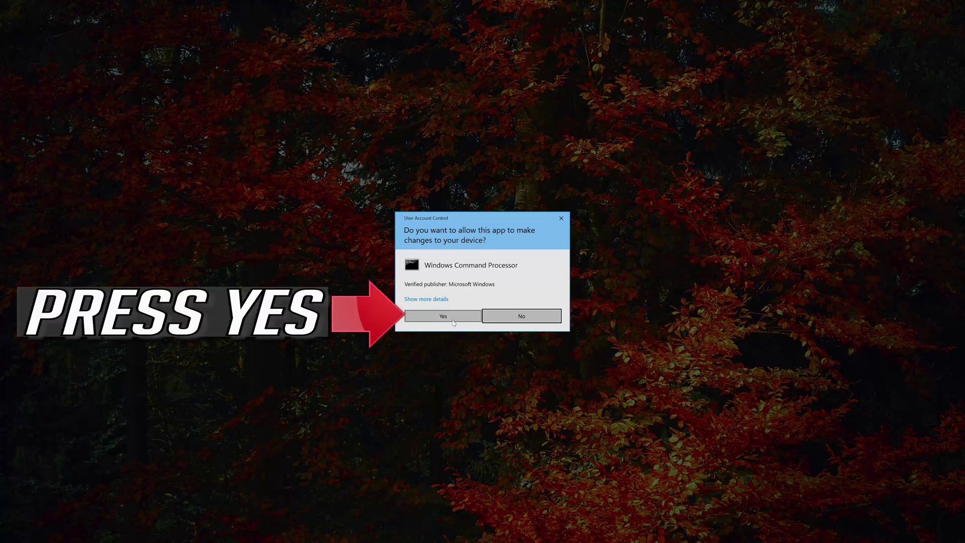
pyautogui.click(454, 318)
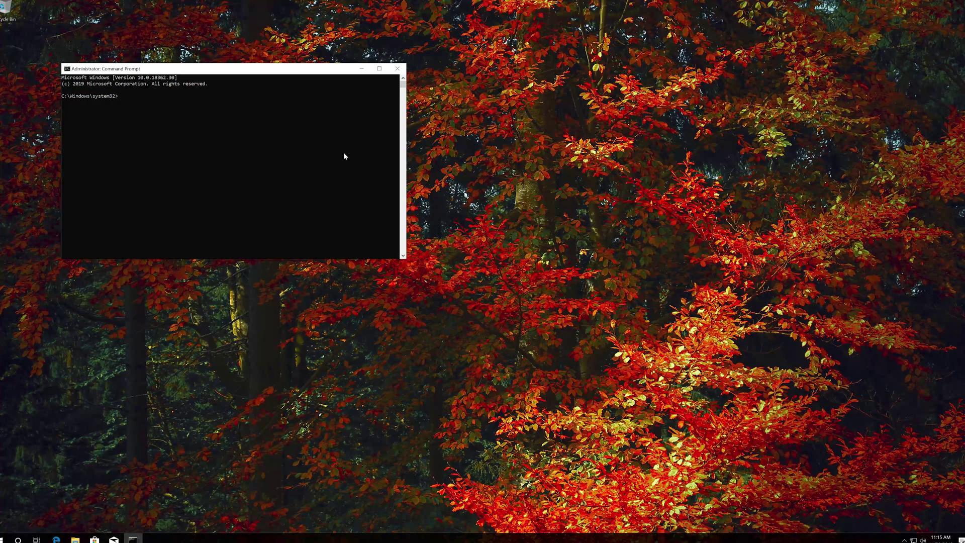
# Step: Run sfc /scannow to completion with no integrity violations found, then exit the prompt
pyautogui.moveTo(319, 73); pyautogui.dragTo(556, 162)
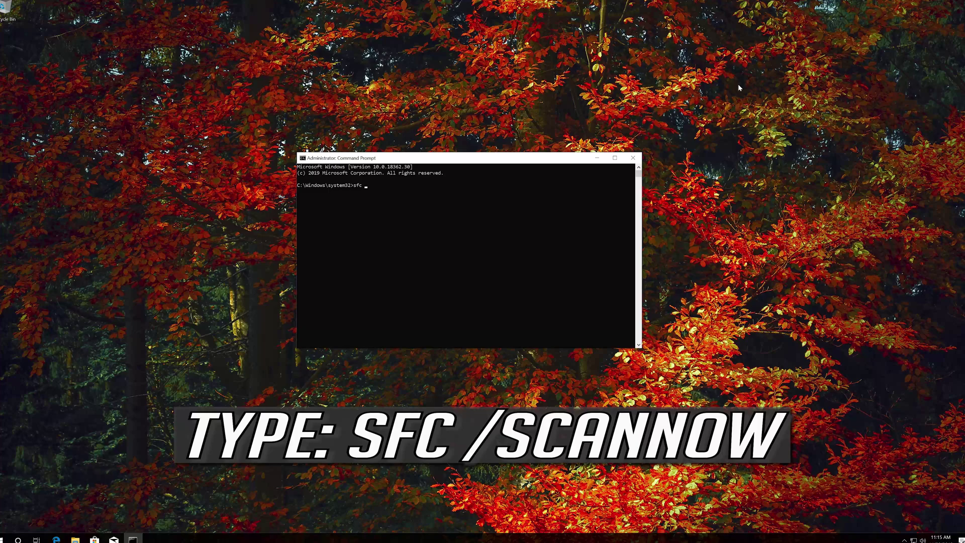
pyautogui.write('/scannow')
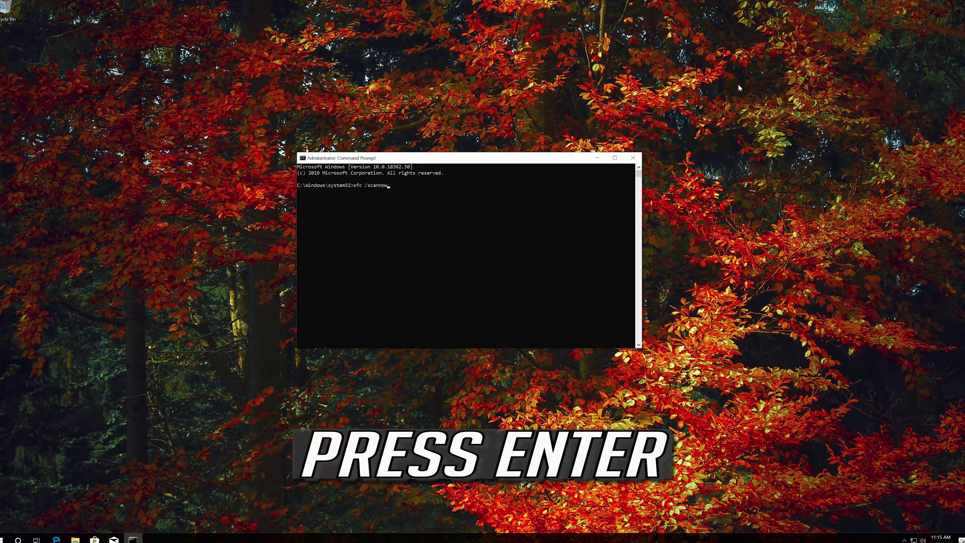
pyautogui.press('Return')
pyautogui.write('exit')
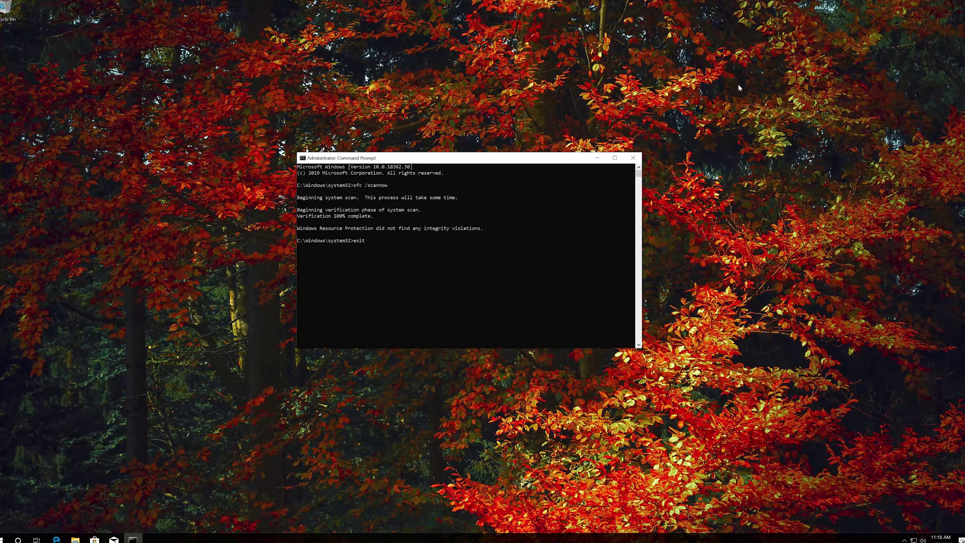
pyautogui.press('Return')
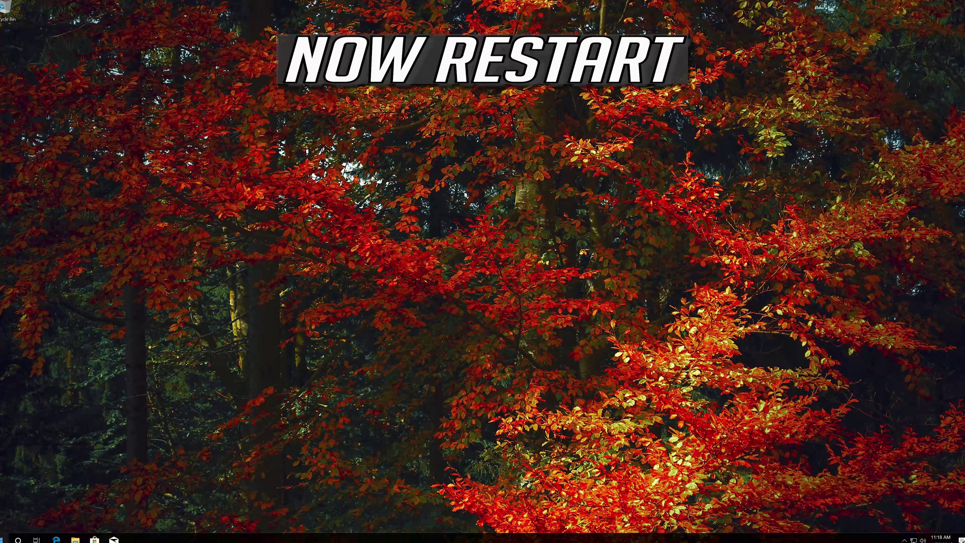
# Step: Restart the computer from the Start menu power options
pyautogui.click(6, 539)
pyautogui.click(3, 523)
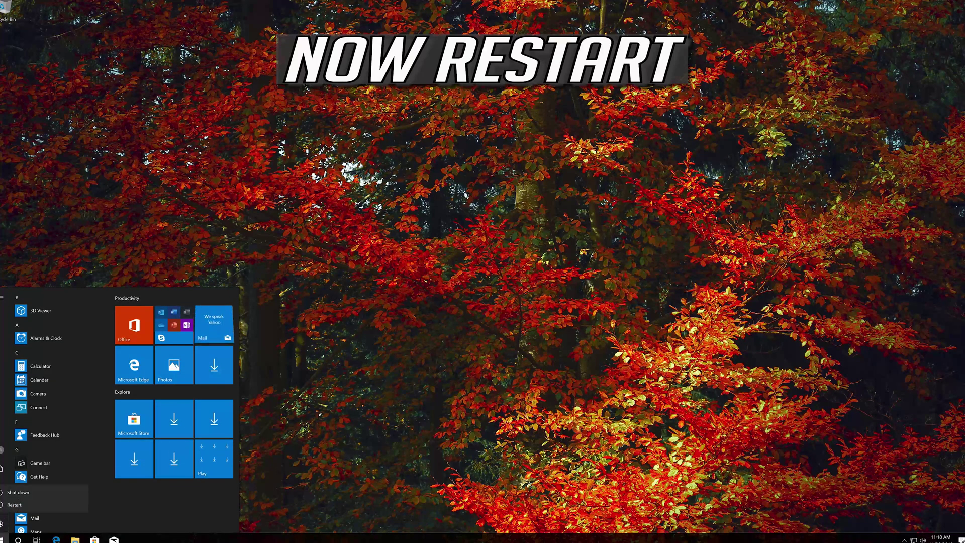
pyautogui.click(11, 502)
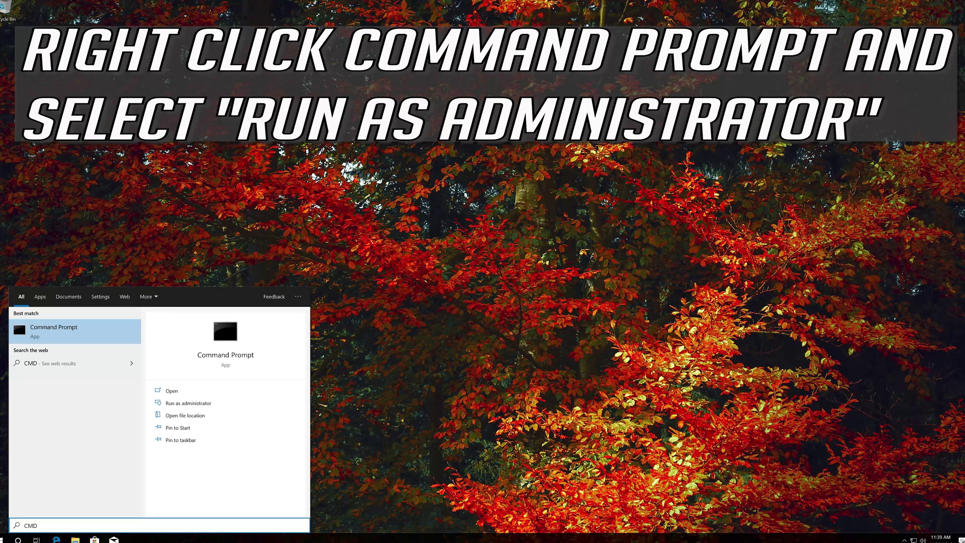
# Step: Launch an elevated Command Prompt again after the restart, approving the UAC prompt
pyautogui.rightClick(103, 337)
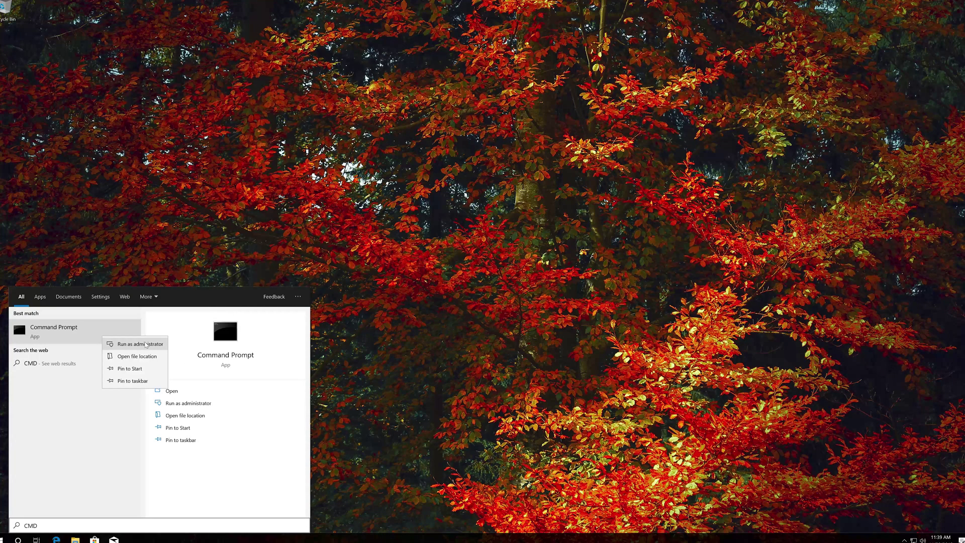
pyautogui.click(145, 345)
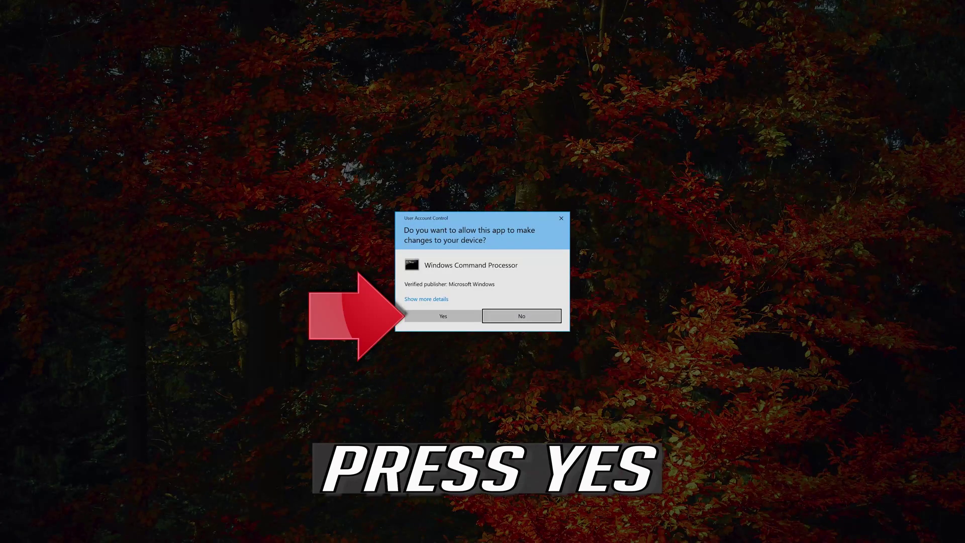
pyautogui.click(446, 320)
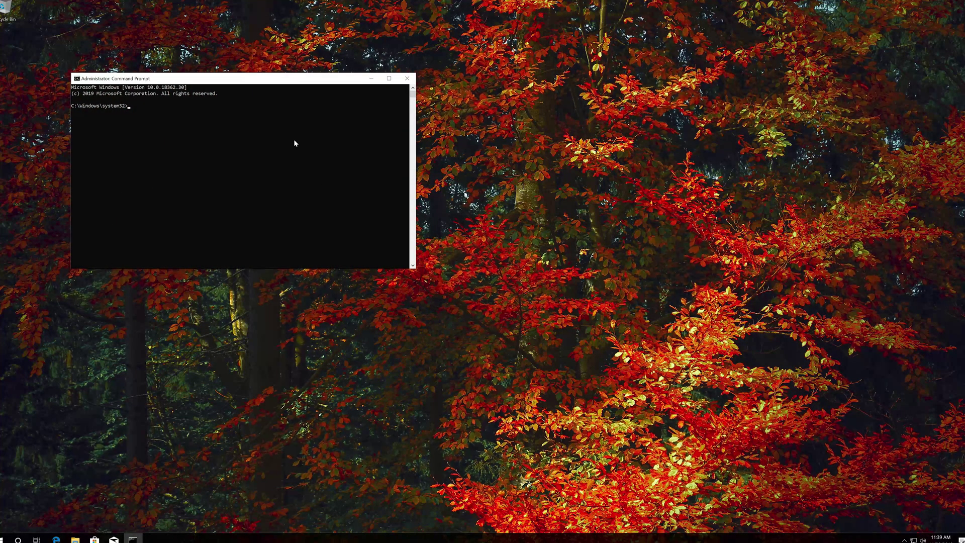
# Step: Run net stop wuauserv, net stop bits and net stop cryptsvc to halt the three services
pyautogui.moveTo(284, 88); pyautogui.dragTo(540, 166)
pyautogui.write('net stop wuaus')
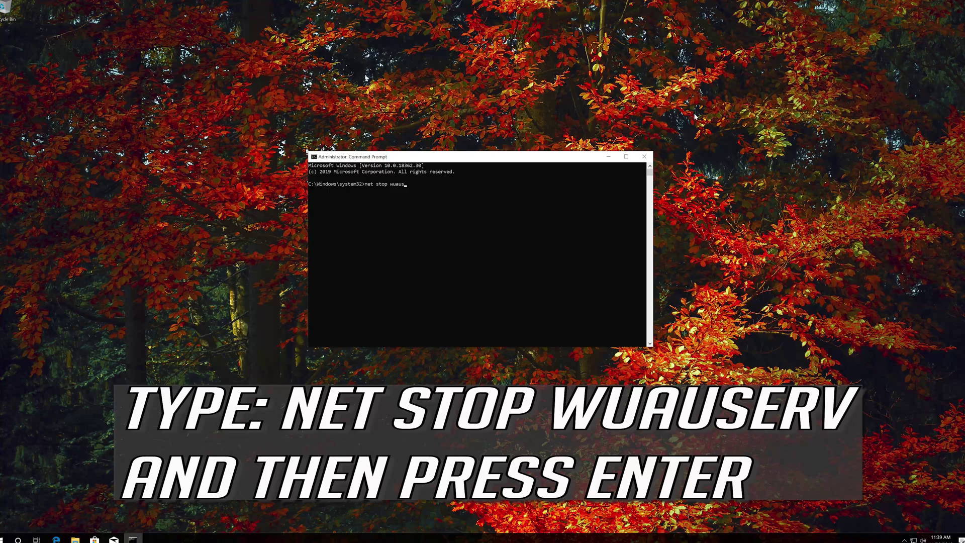
pyautogui.write('erv')
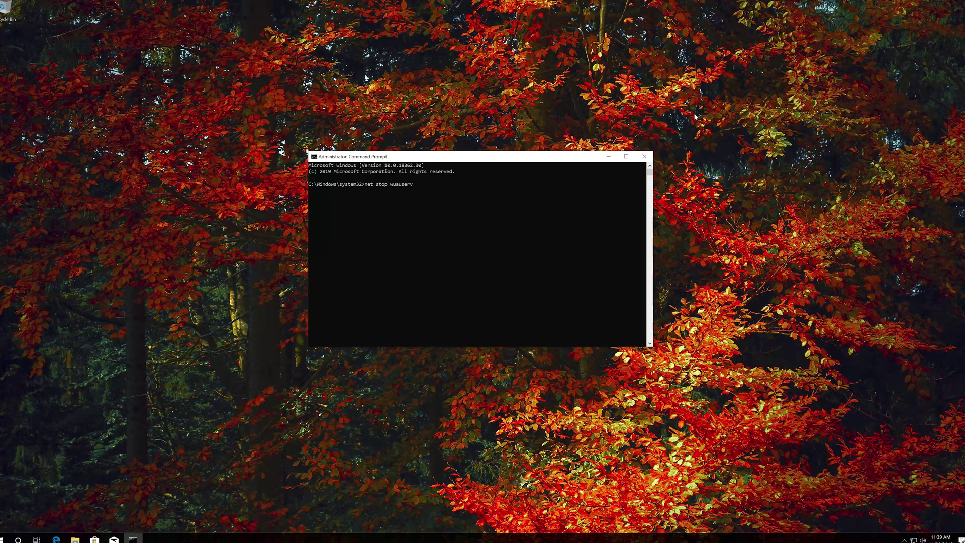
pyautogui.press('Return')
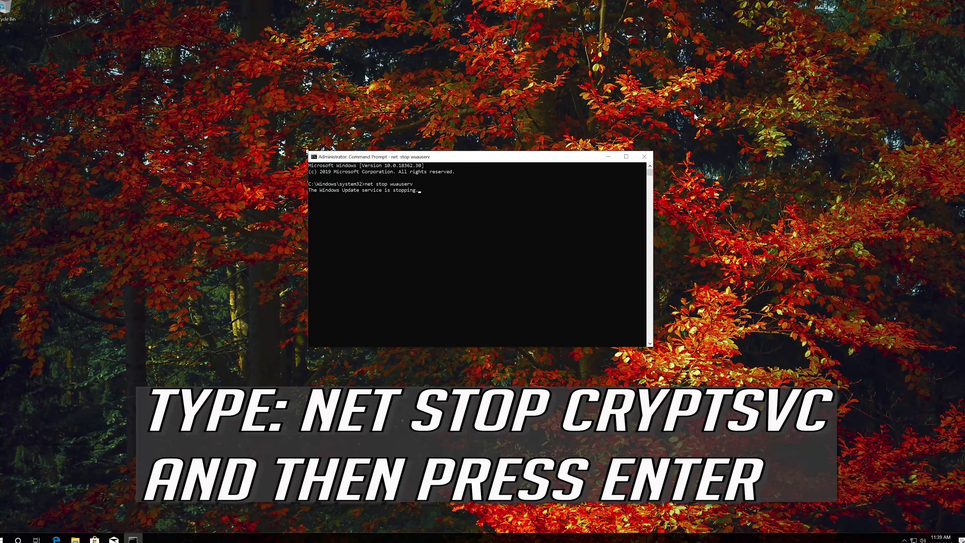
pyautogui.write('net st')
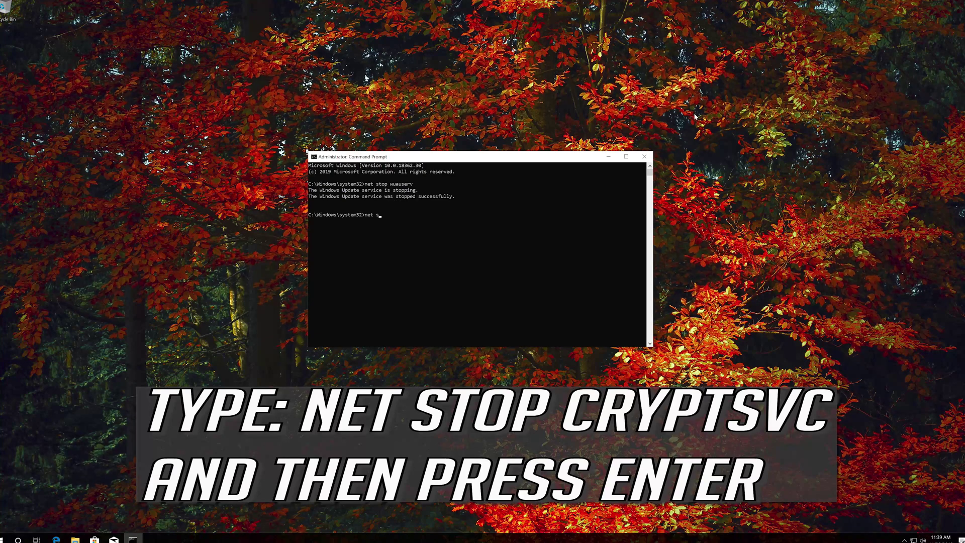
pyautogui.write('op b')
pyautogui.write('its')
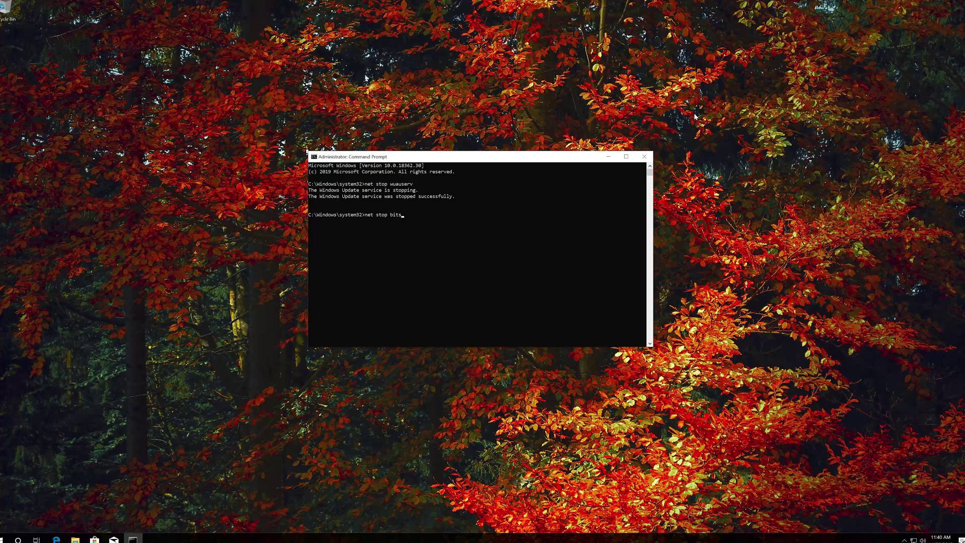
pyautogui.press('Return')
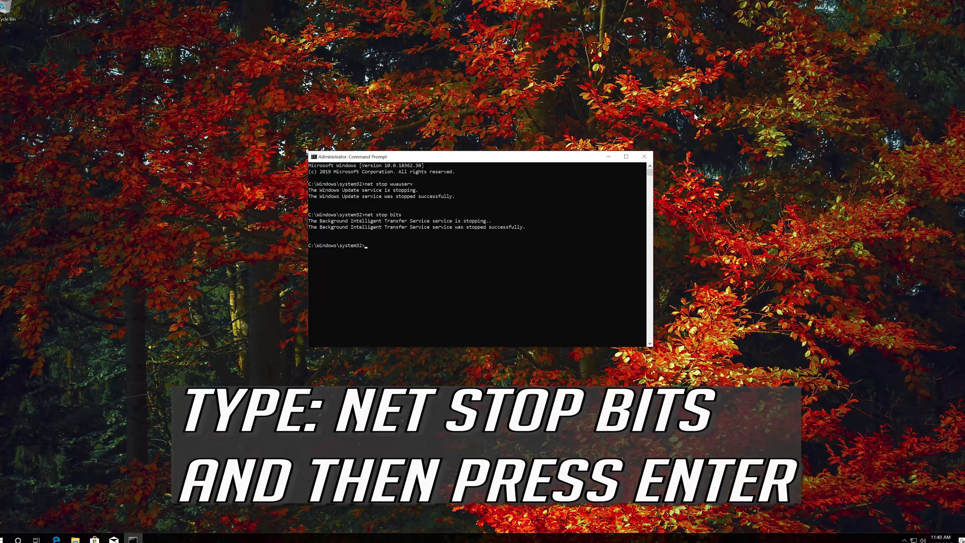
pyautogui.write('net stop cryptsvc')
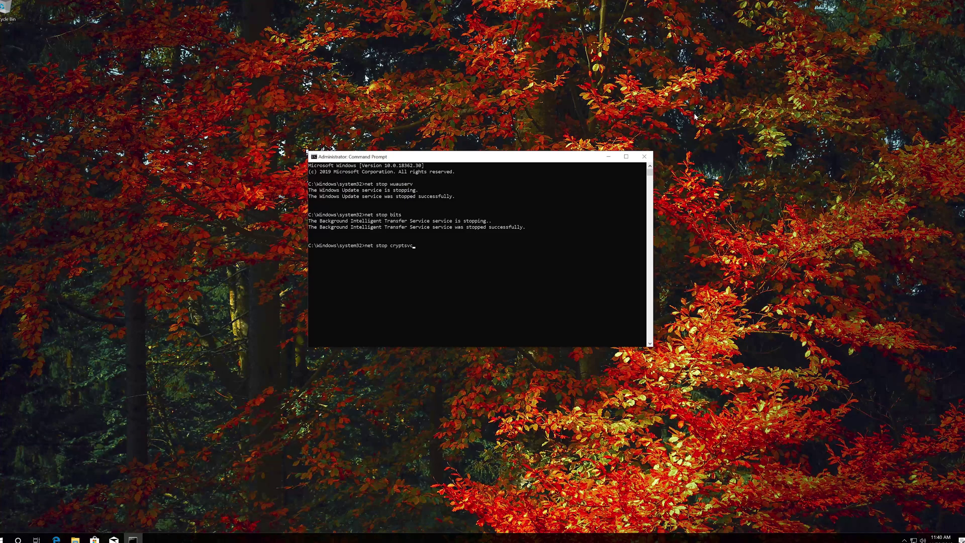
pyautogui.press('Return')
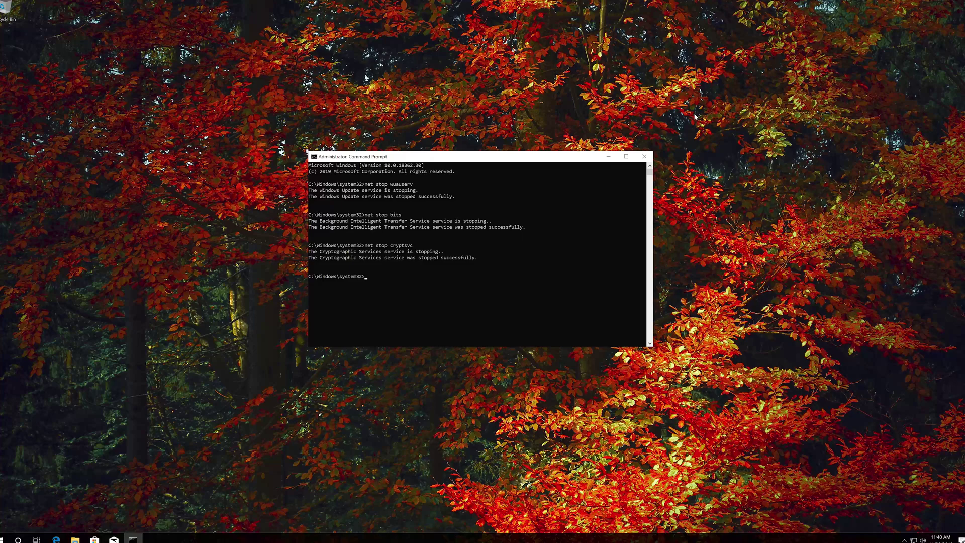
pyautogui.write('ren')
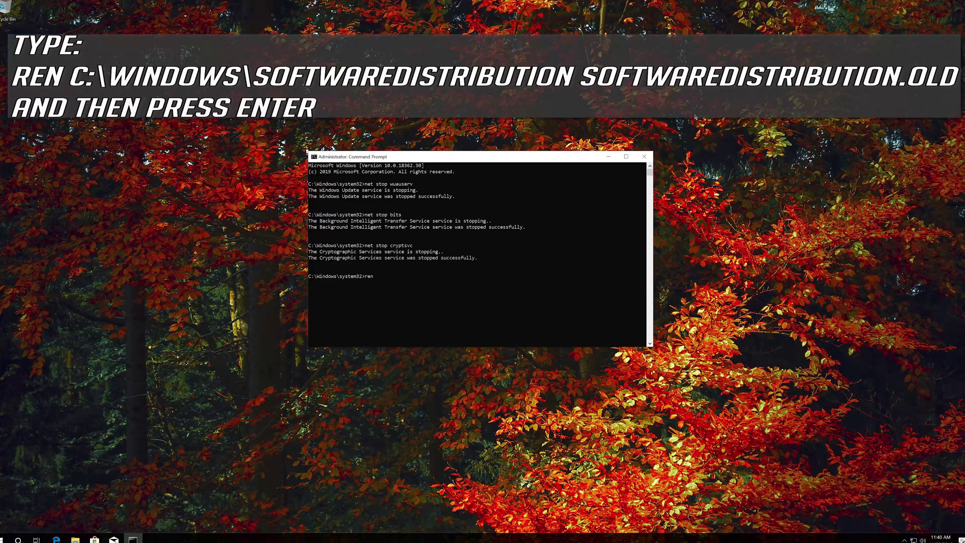
pyautogui.write(' %systemroot')
pyautogui.write('%\\')
pyautogui.write('System')
pyautogui.write('32\\C')
pyautogui.write('atroot2 Catroot2.')
pyautogui.write('old')
# Step: Rename %systemroot%\System32\Catroot2 to Catroot2.old with the ren command
pyautogui.press('Return')
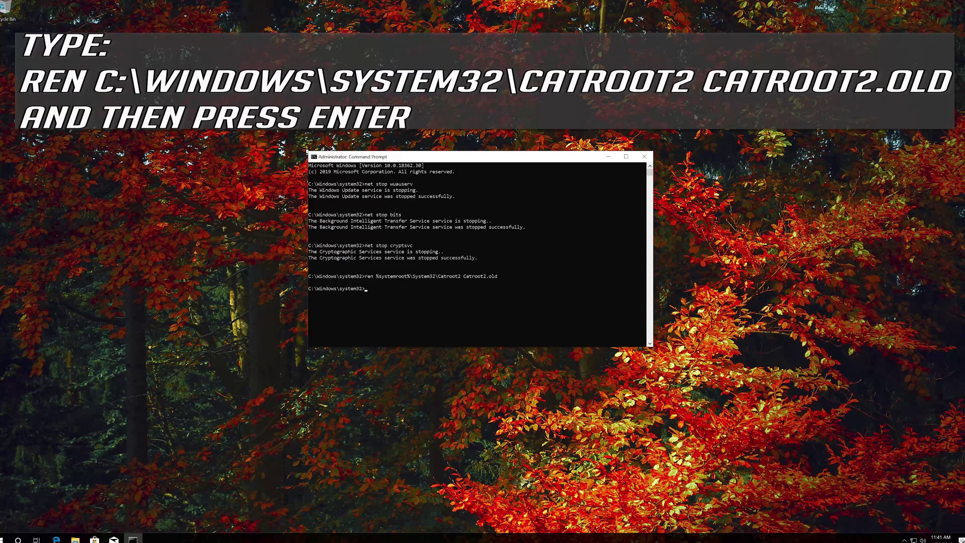
pyautogui.write('ren')
pyautogui.write(' %')
pyautogui.write('systemr')
pyautogui.write('o')
pyautogui.write('are')
pyautogui.write('Distribution S')
pyautogui.write('oftwareDi')
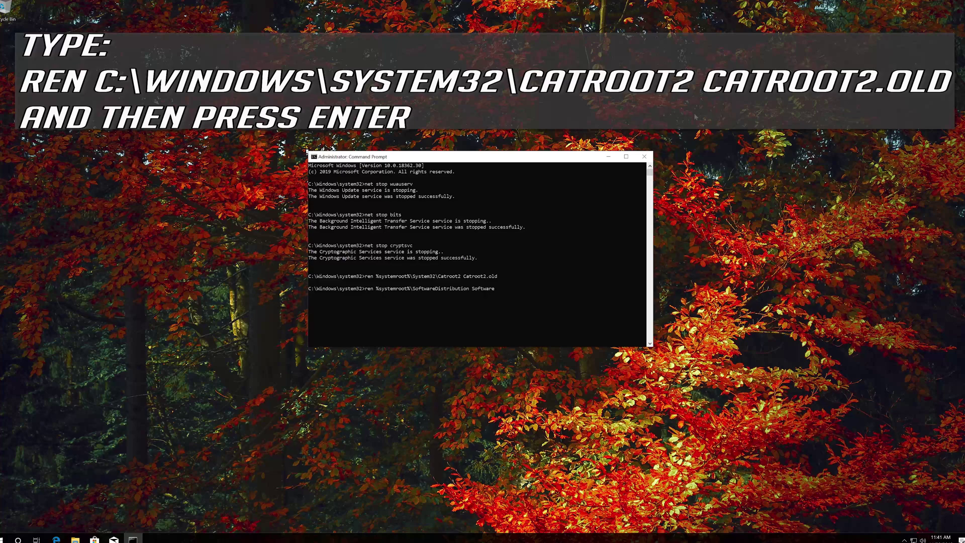
pyautogui.write('stri')
pyautogui.write('buti')
pyautogui.write('on.old')
# Step: Rename SoftwareDistribution to .old, run net start wuauserv, bits and cryptsvc, then exit
pyautogui.press('Return')
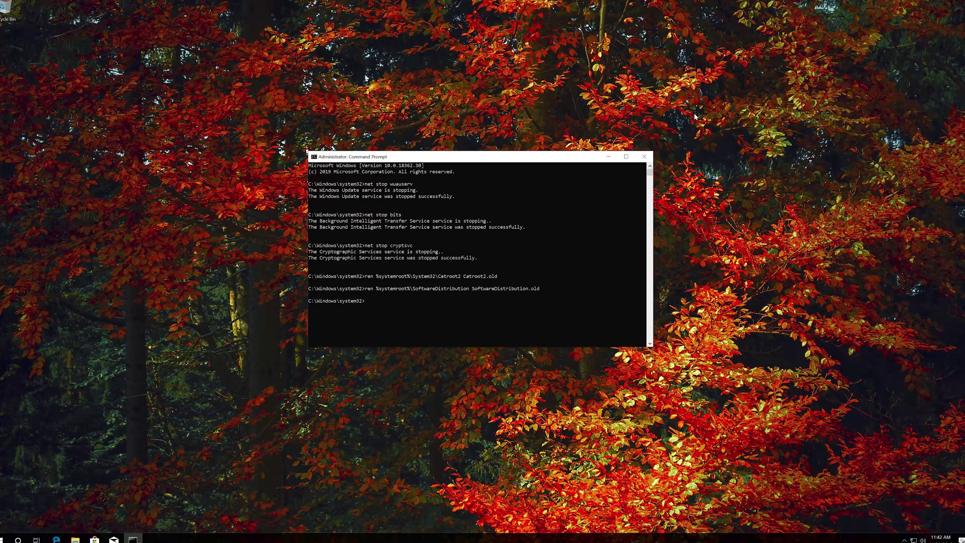
pyautogui.write('net sta')
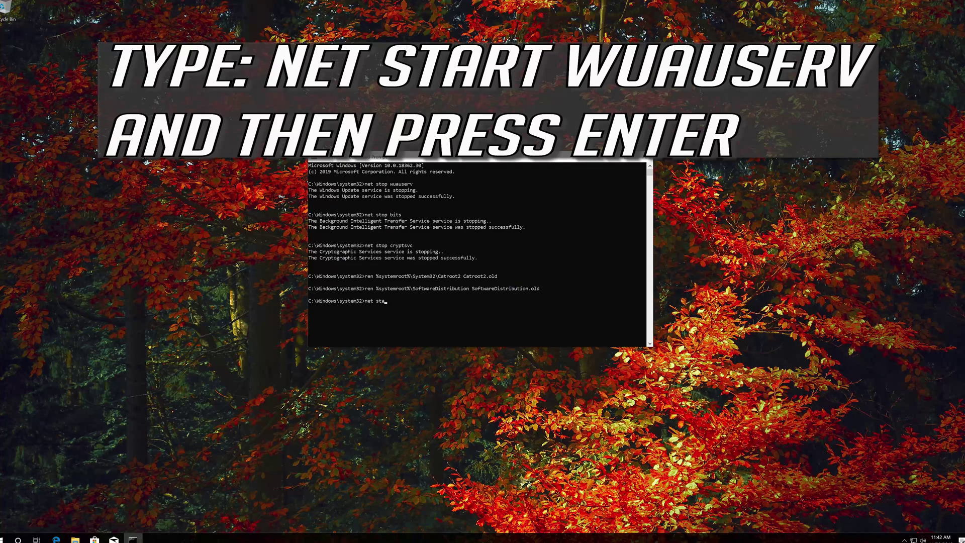
pyautogui.write('rt wuauserv')
pyautogui.press('Return')
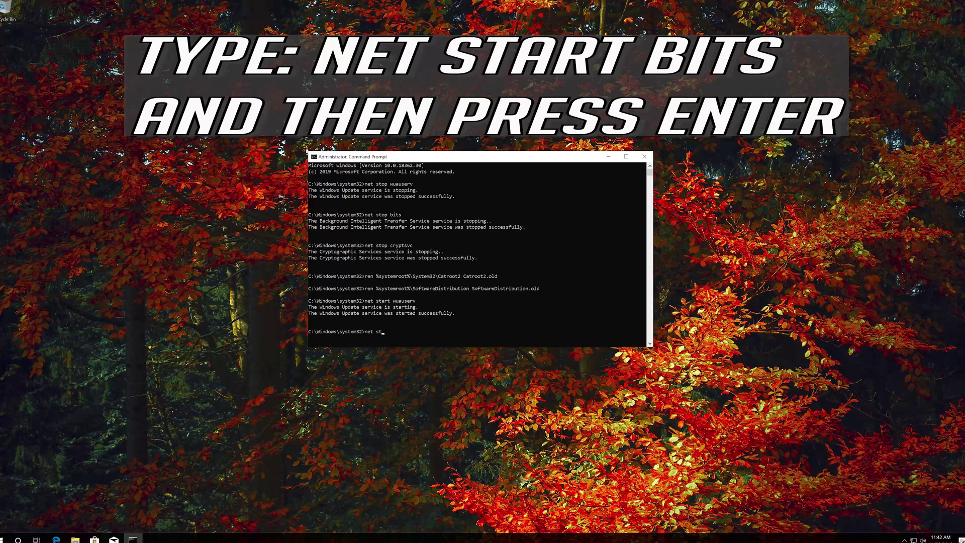
pyautogui.write('art bits')
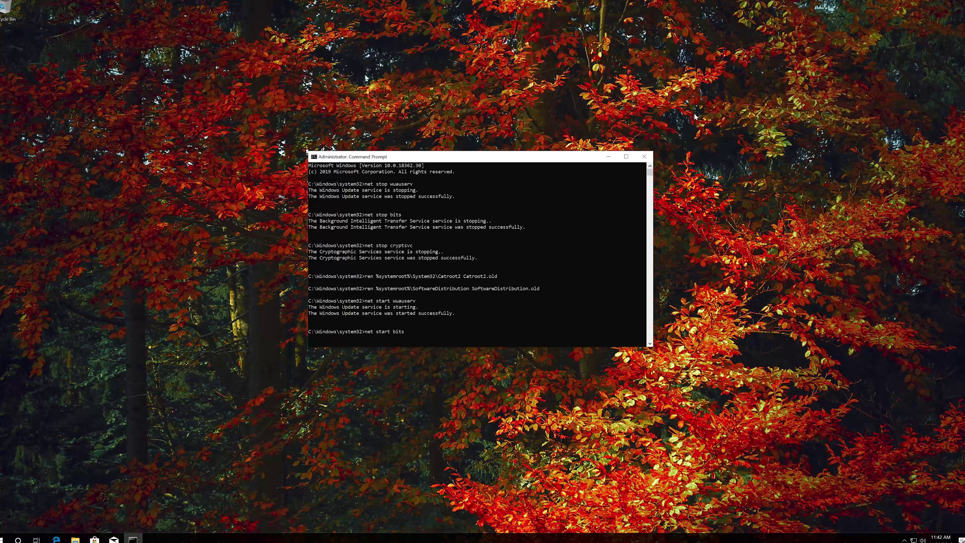
pyautogui.press('Return')
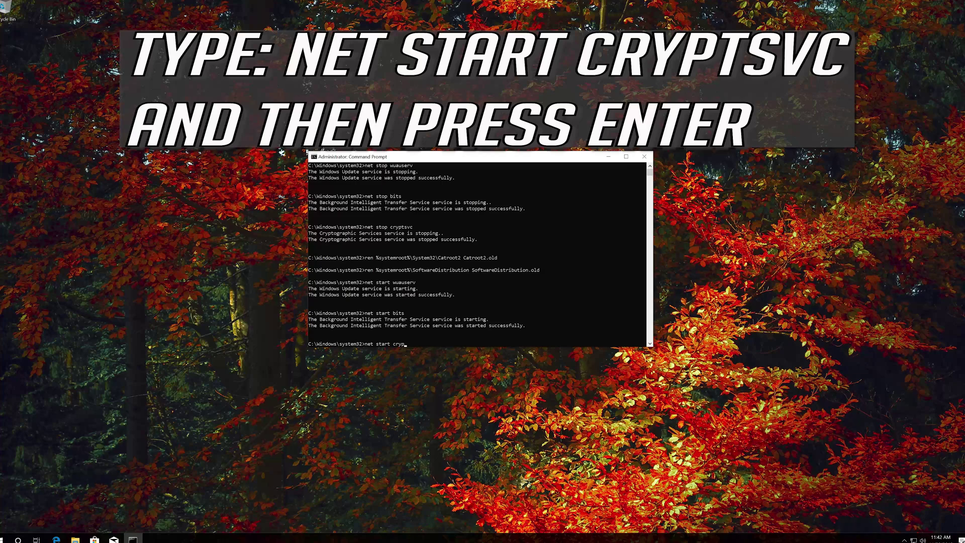
pyautogui.write('tsvc')
pyautogui.press('Return')
pyautogui.write('exit')
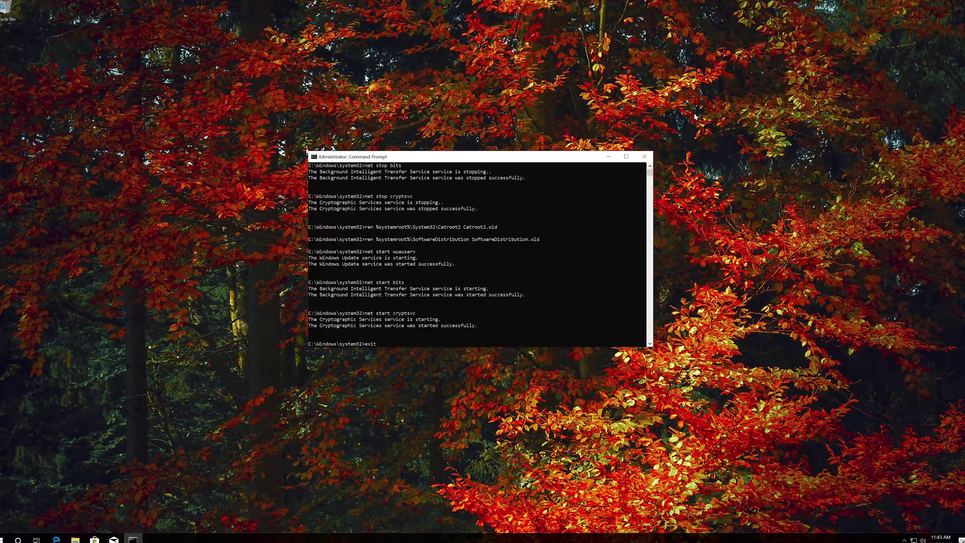
pyautogui.press('Return')
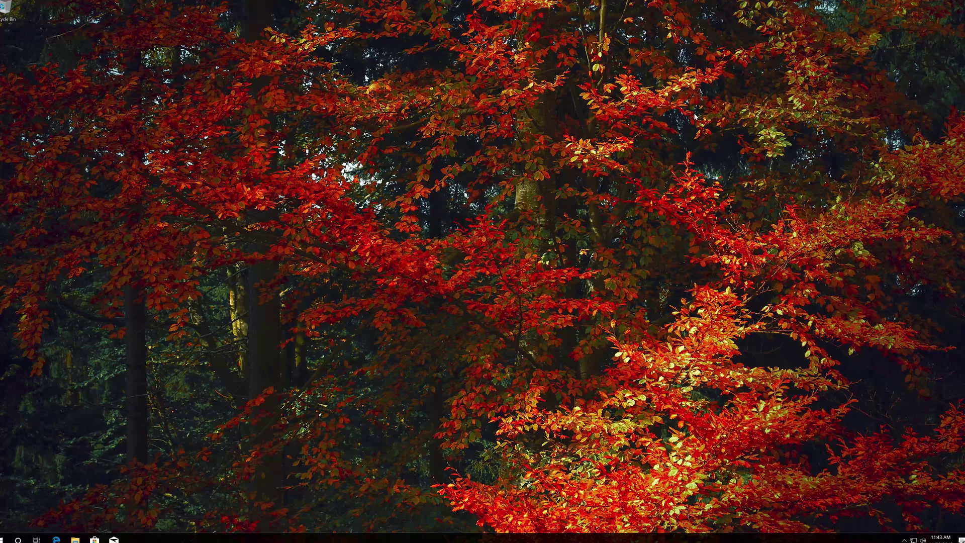
# Step: Launch the Services console from a Start search for services
pyautogui.click(6, 540)
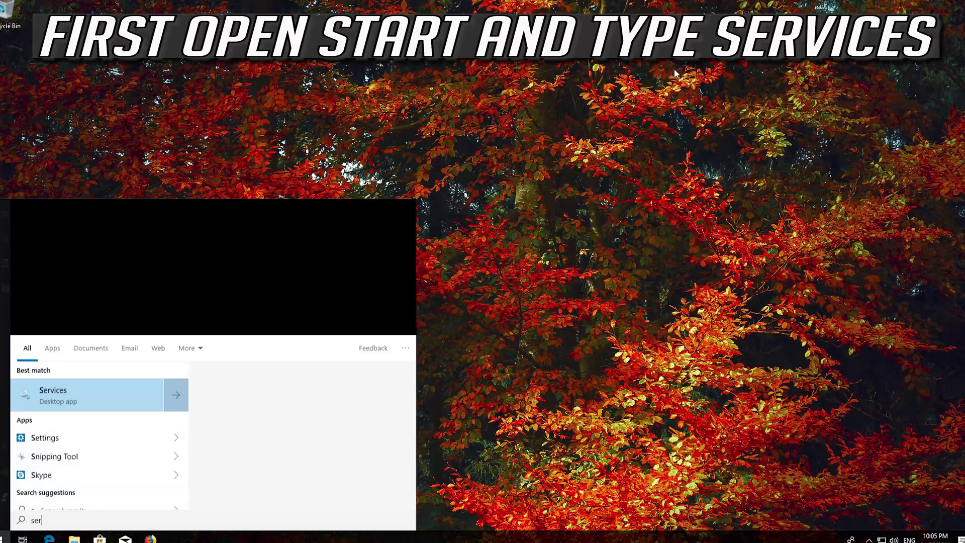
pyautogui.write('vices')
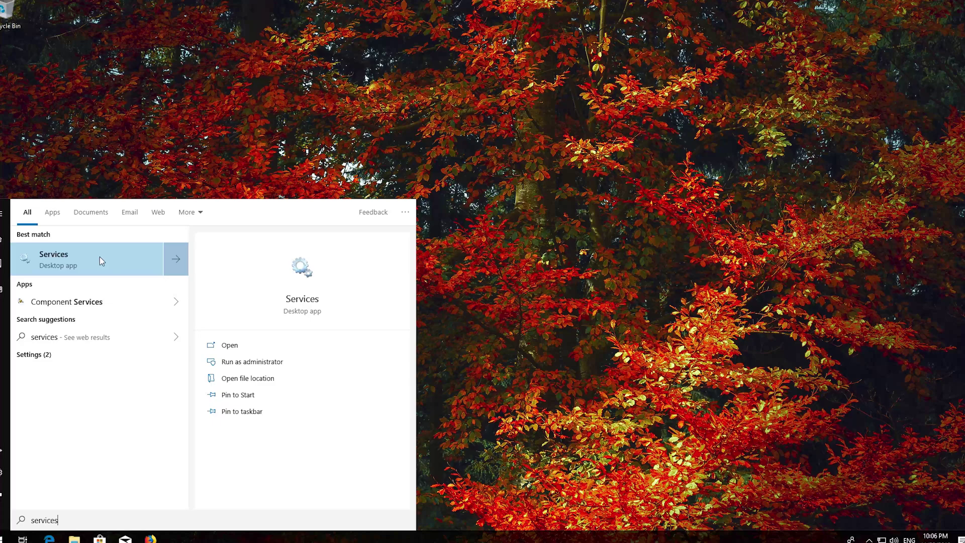
pyautogui.click(100, 260)
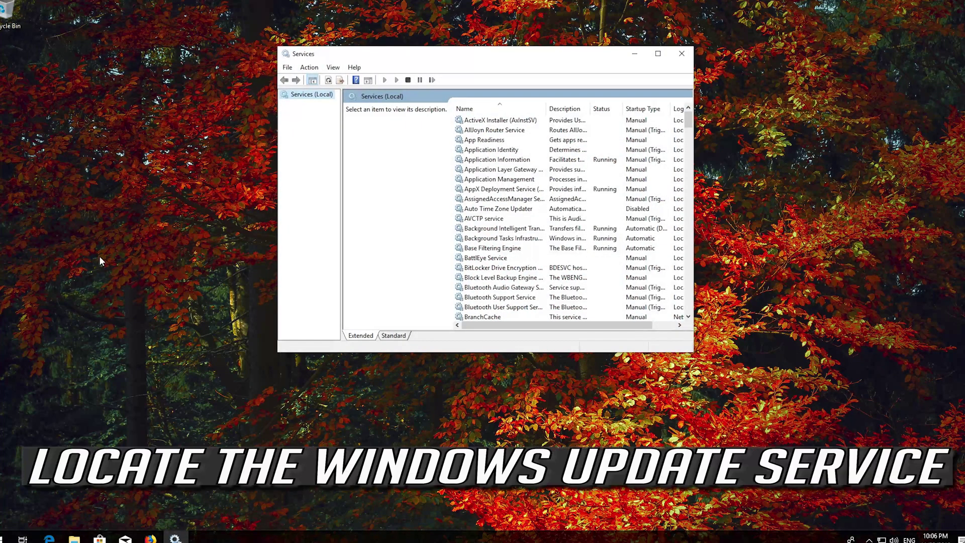
# Step: Locate Windows Update in the services list and bring up its Properties dialog
pyautogui.click(482, 218)
pyautogui.scroll(-3, 481, 218)
pyautogui.scroll(-5, 482, 218)
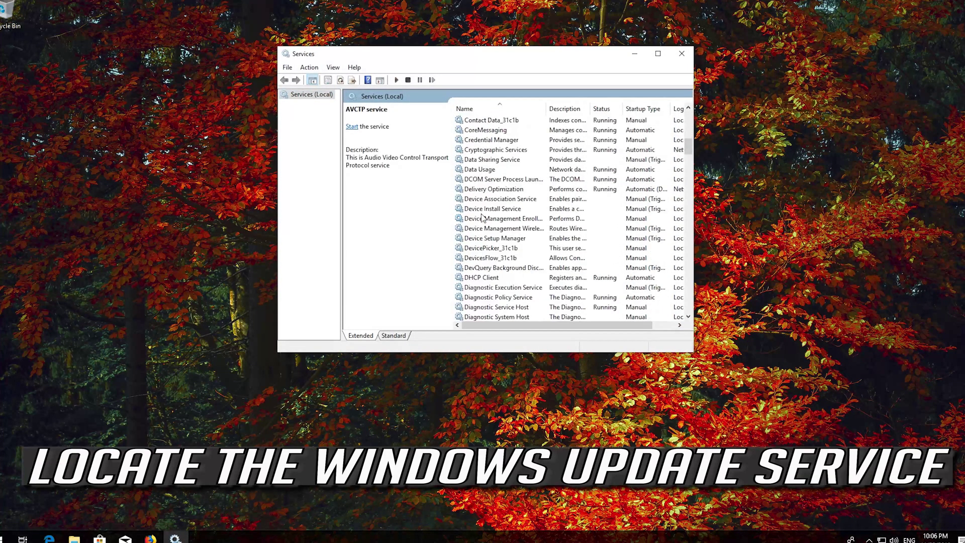
pyautogui.scroll(-20, 481, 218)
pyautogui.scroll(-7, 482, 218)
pyautogui.scroll(-5, 482, 218)
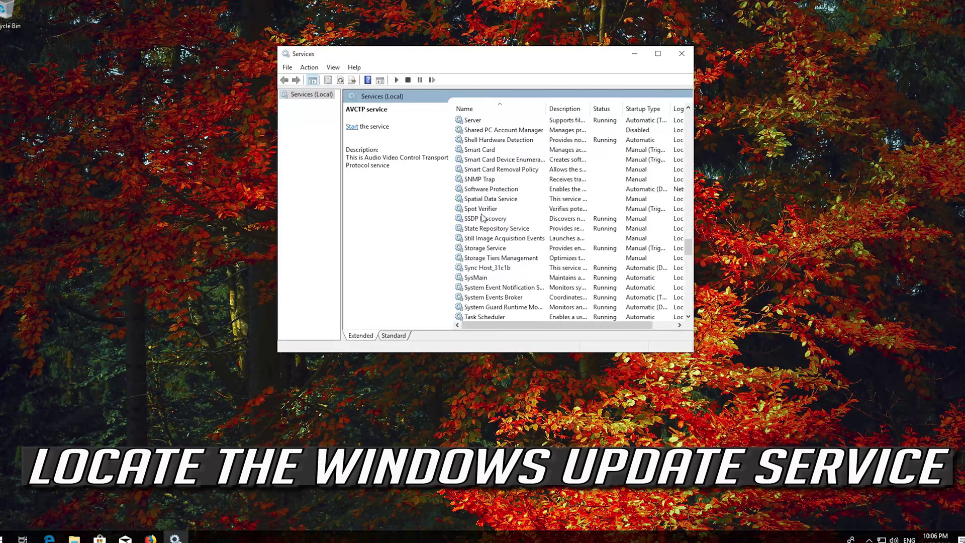
pyautogui.scroll(-4, 481, 219)
pyautogui.scroll(-3, 481, 217)
pyautogui.scroll(-4, 481, 218)
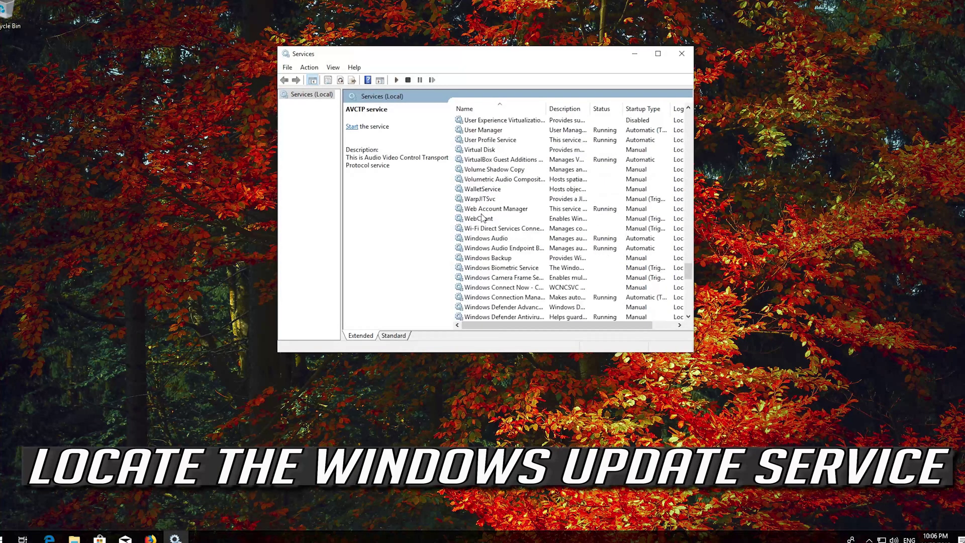
pyautogui.scroll(-1, 481, 218)
pyautogui.scroll(-7, 481, 218)
pyautogui.scroll(-3, 481, 217)
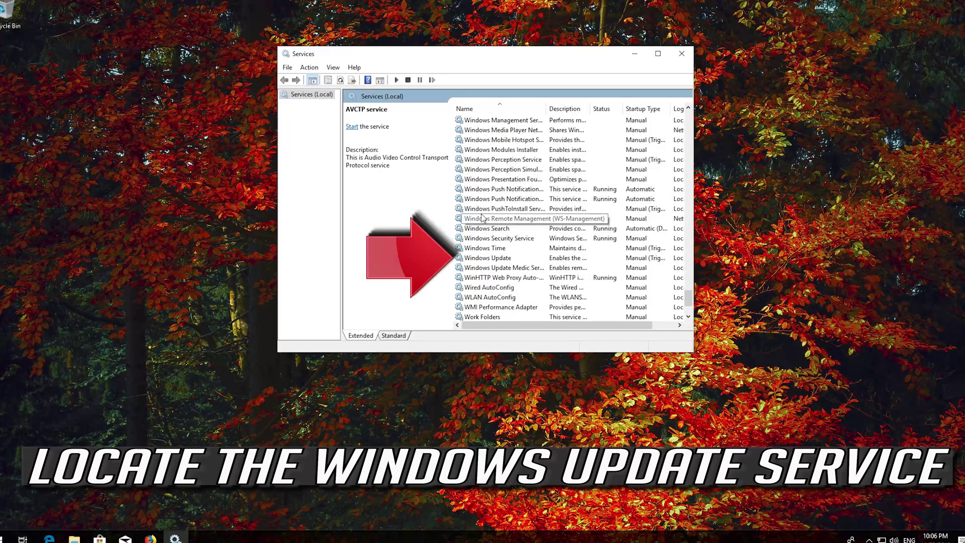
pyautogui.click(489, 259)
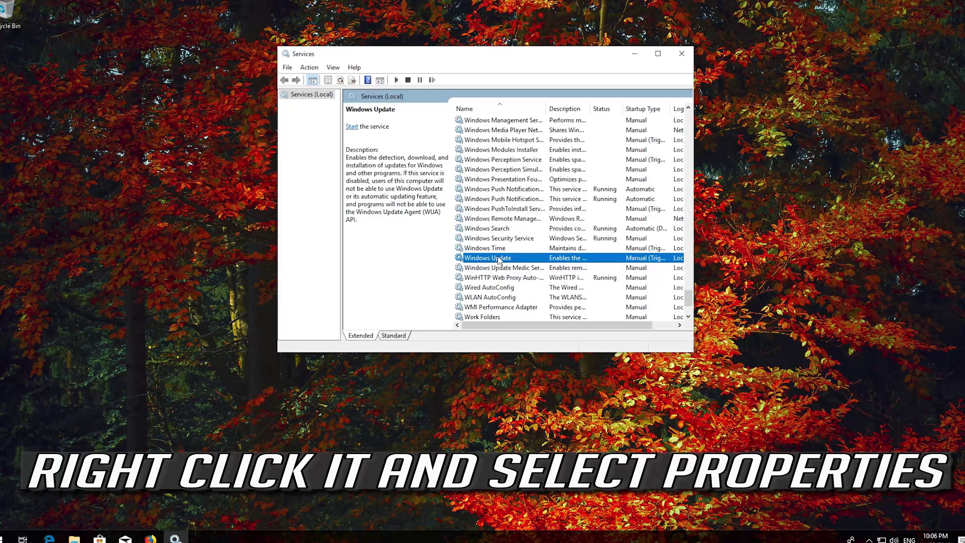
pyautogui.rightClick(498, 261)
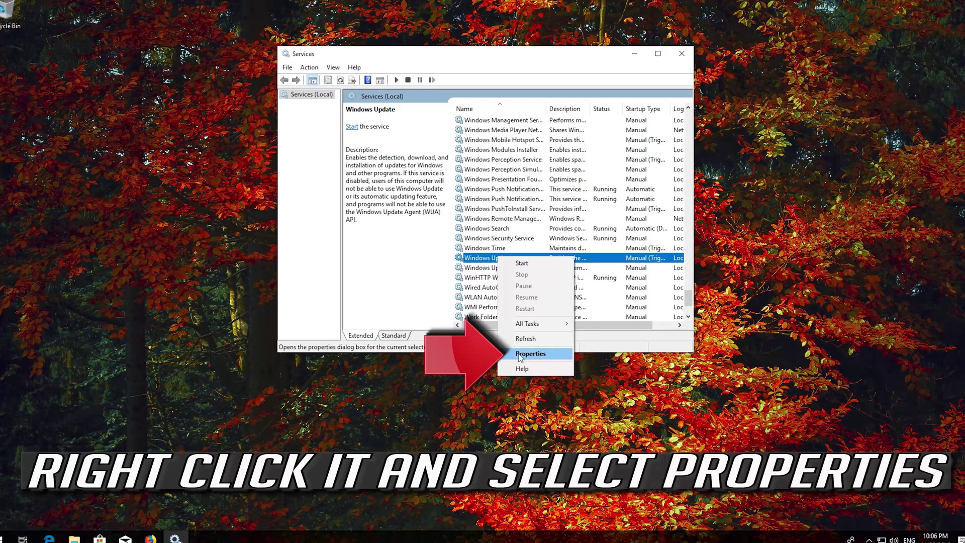
pyautogui.click(540, 356)
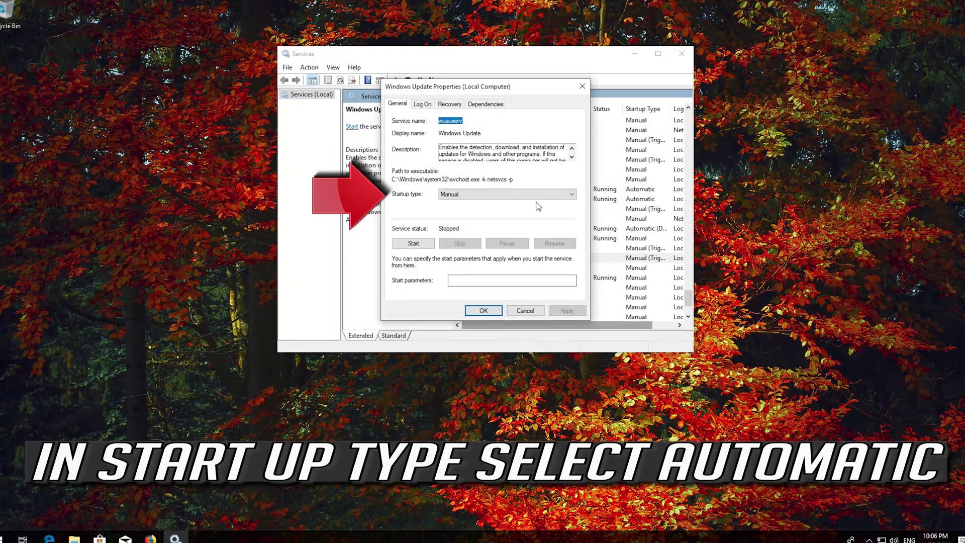
# Step: Change Windows Update's startup type to Automatic, apply and confirm
pyautogui.click(501, 198)
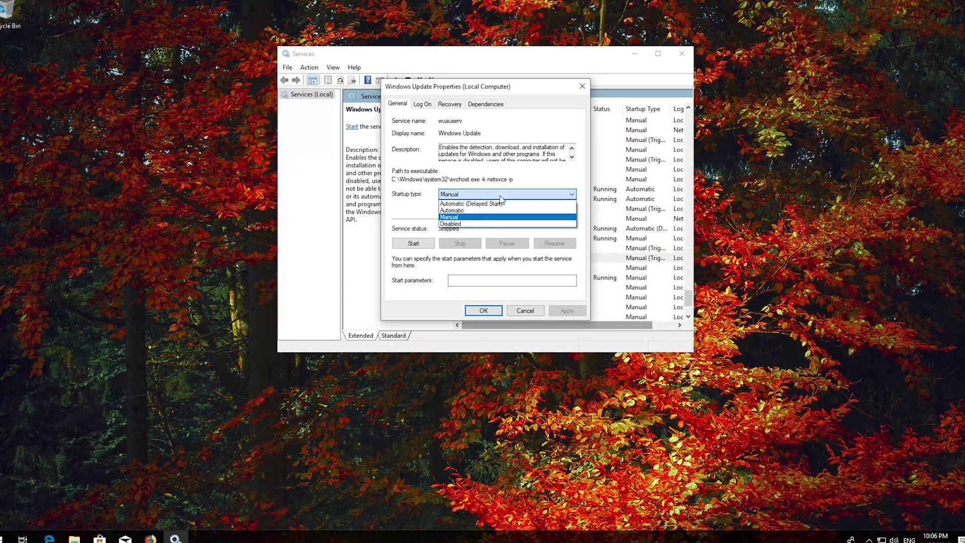
pyautogui.click(476, 209)
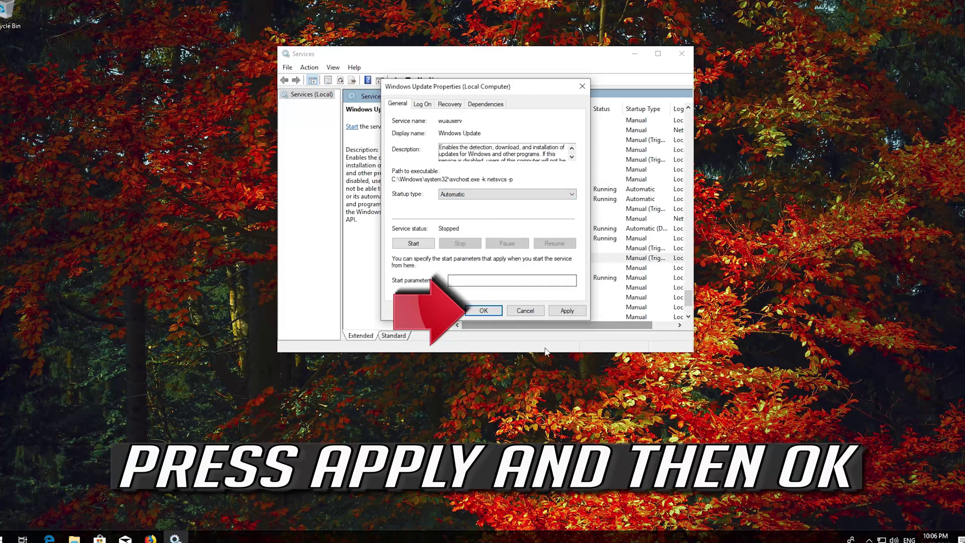
pyautogui.click(572, 313)
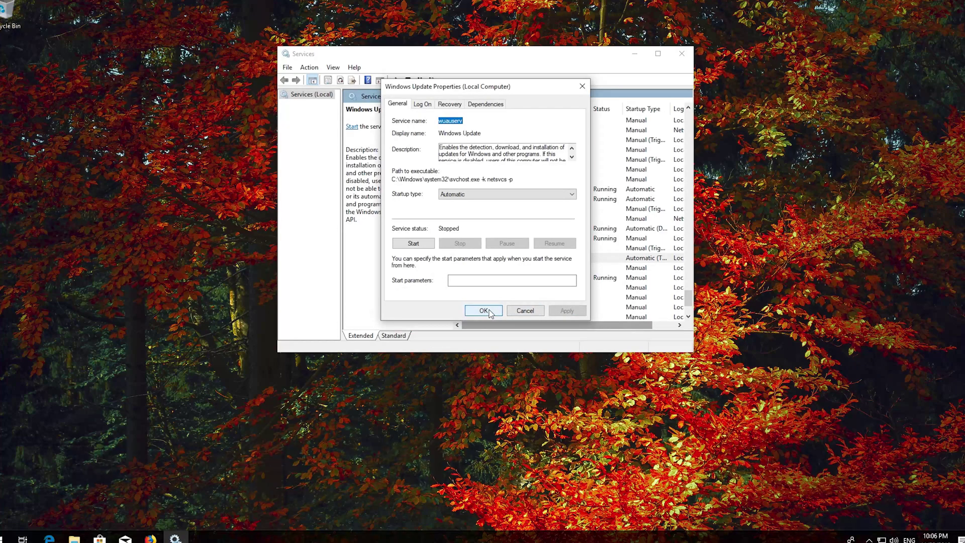
pyautogui.click(486, 312)
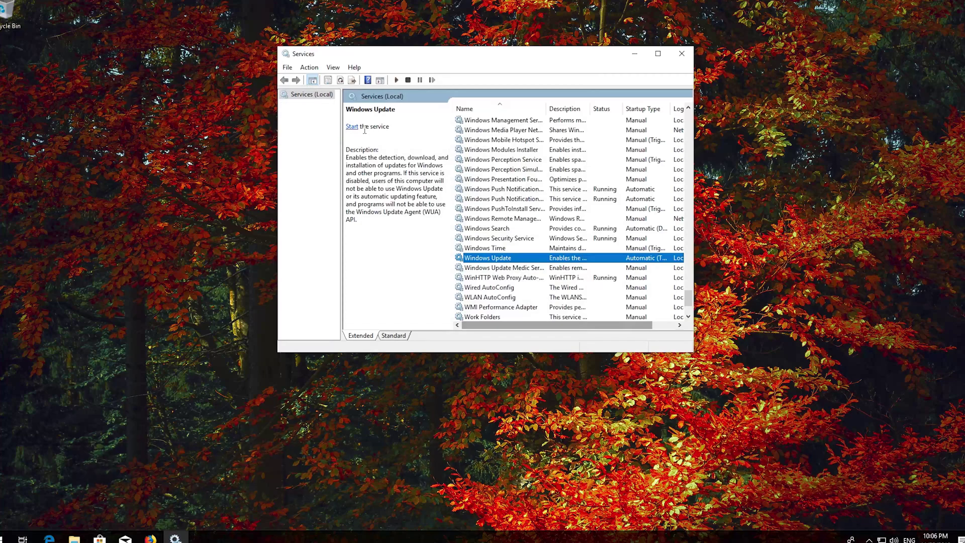
# Step: Start and restart the Windows Update service, then close the Services window
pyautogui.click(353, 127)
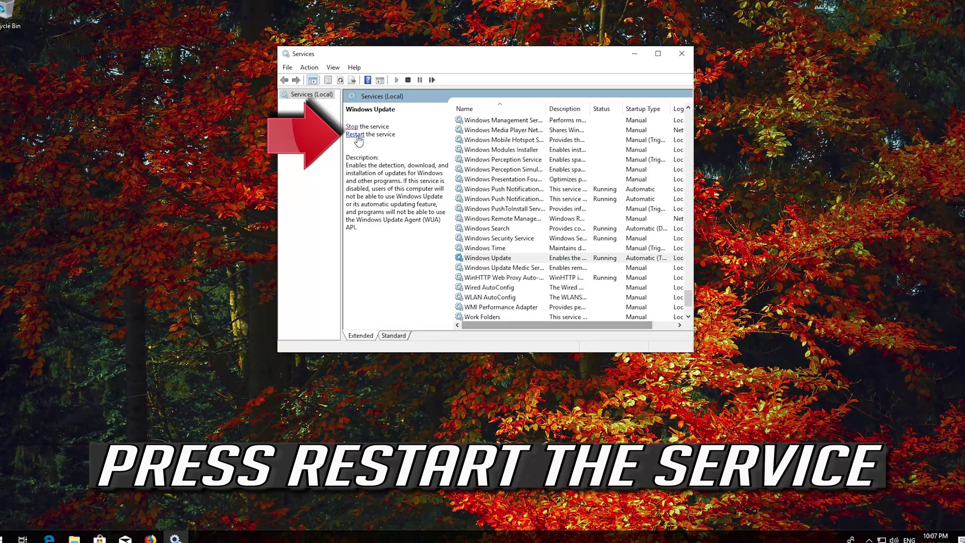
pyautogui.click(358, 134)
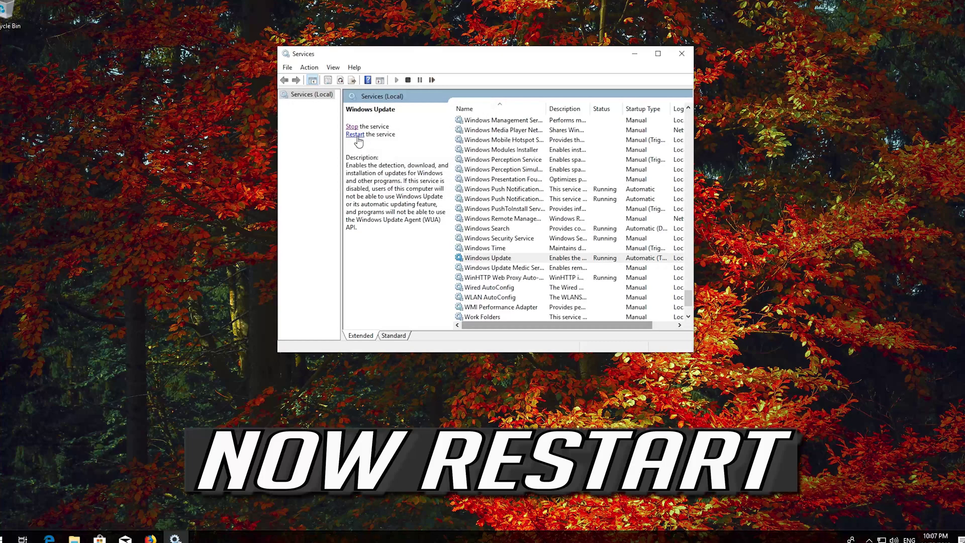
pyautogui.click(691, 53)
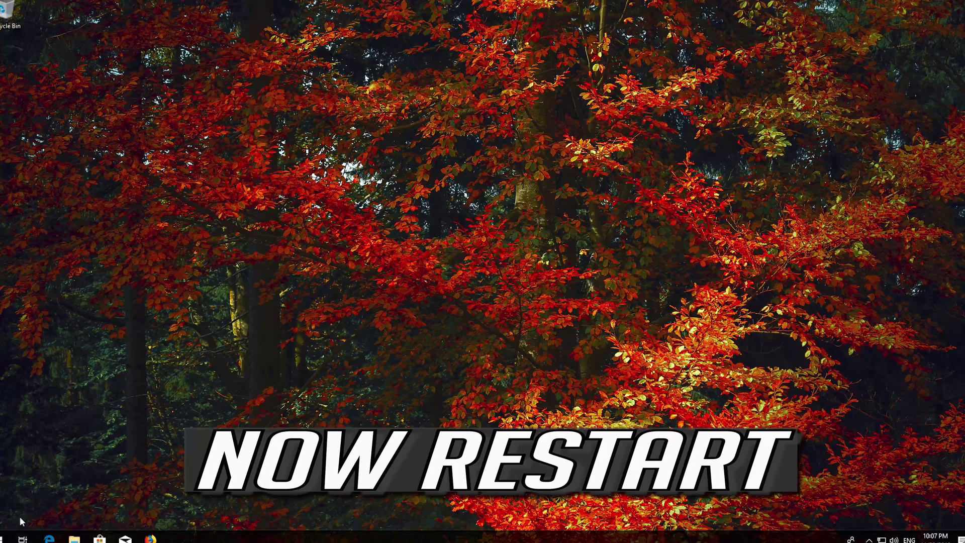
# Step: Restart the computer from the Start menu's Power options
pyautogui.click(5, 537)
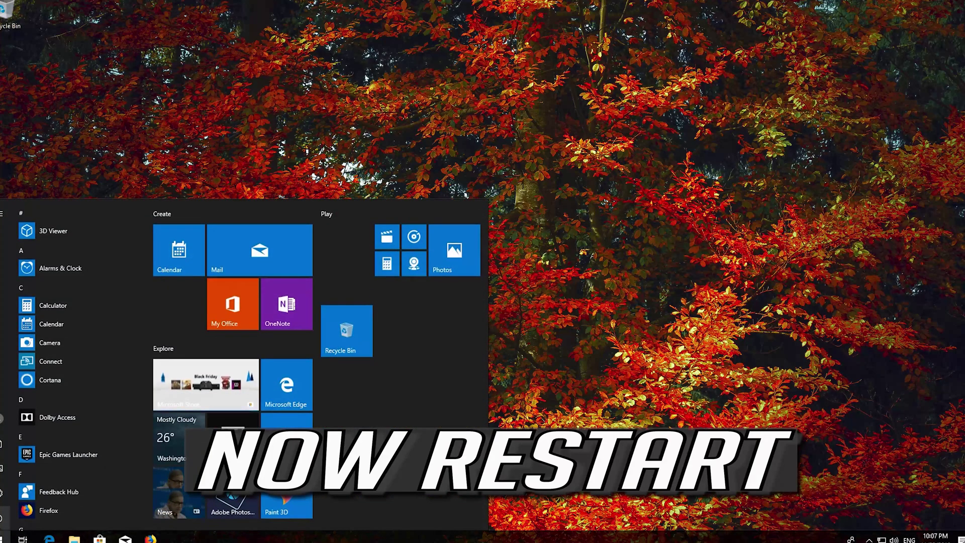
pyautogui.click(4, 518)
pyautogui.click(5, 492)
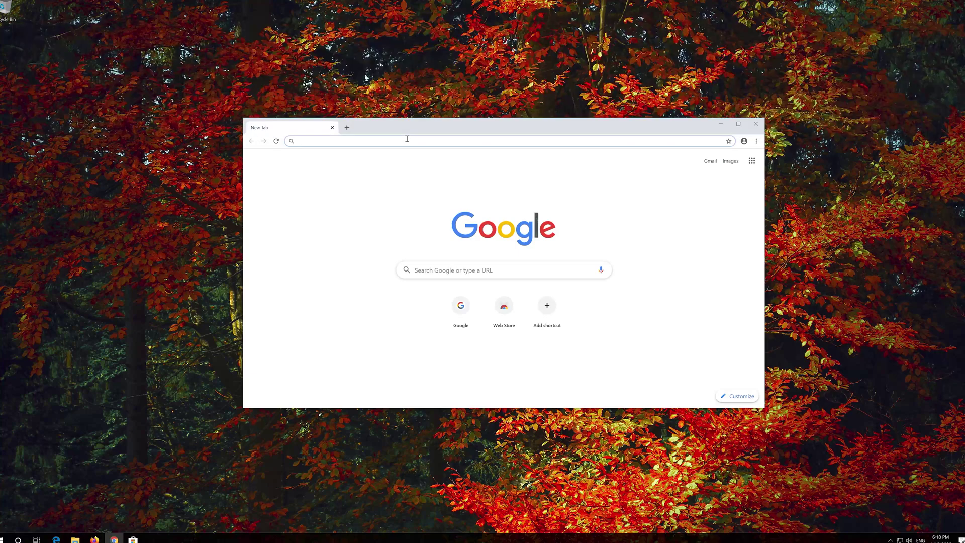
# Step: Download the Media Creation Tool from Microsoft's Windows 10 page, close Chrome and launch it
pyautogui.write('https://www.microsoft.com/en-us/software-download/windows10')
pyautogui.press('Return')
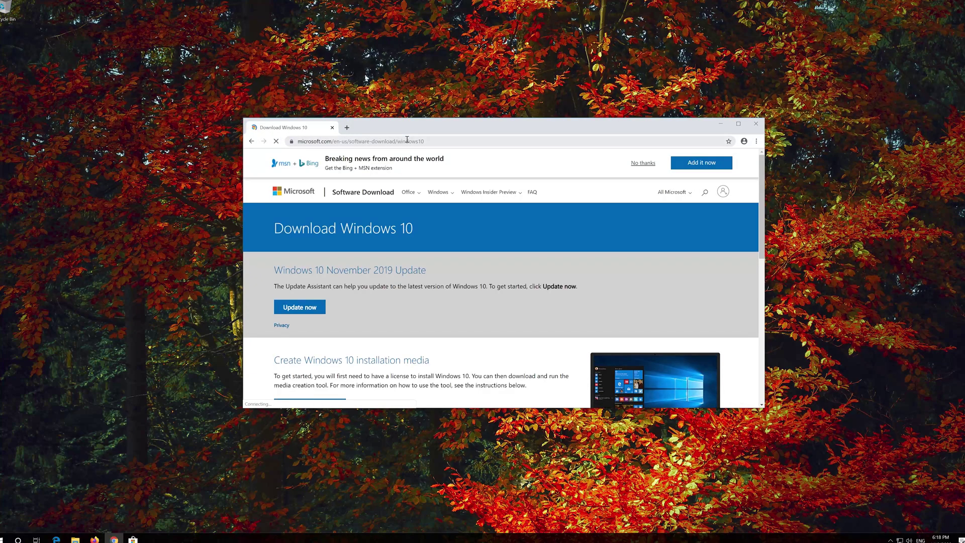
pyautogui.scroll(-1, 467, 295)
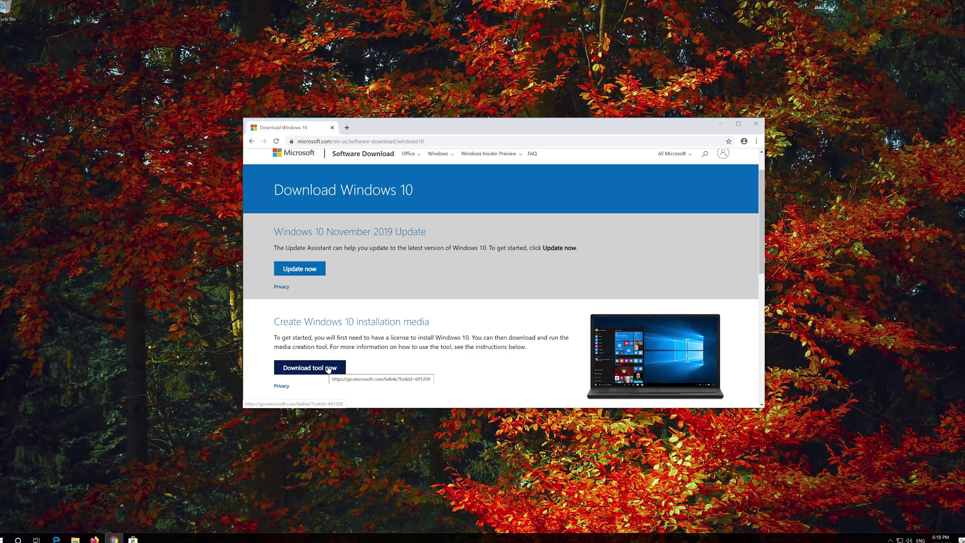
pyautogui.click(328, 369)
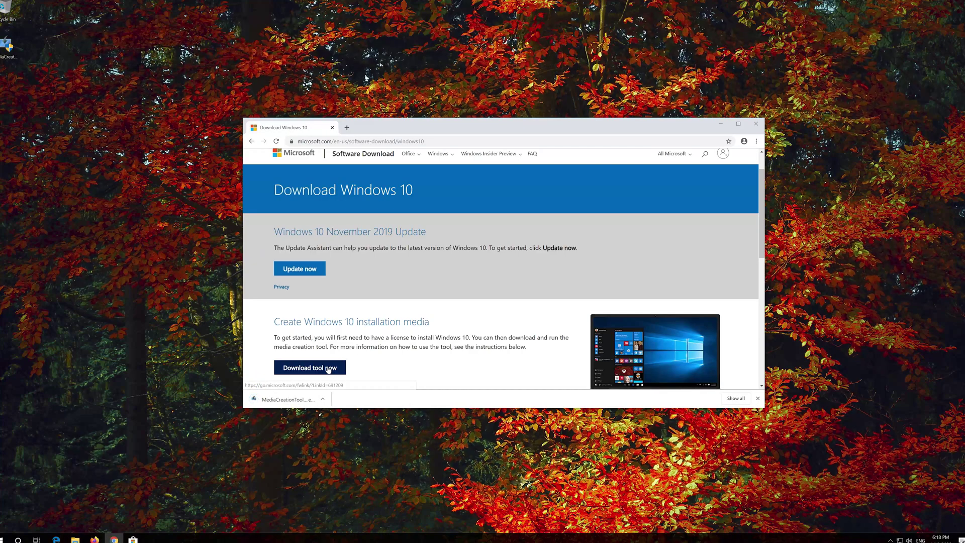
pyautogui.click(756, 124)
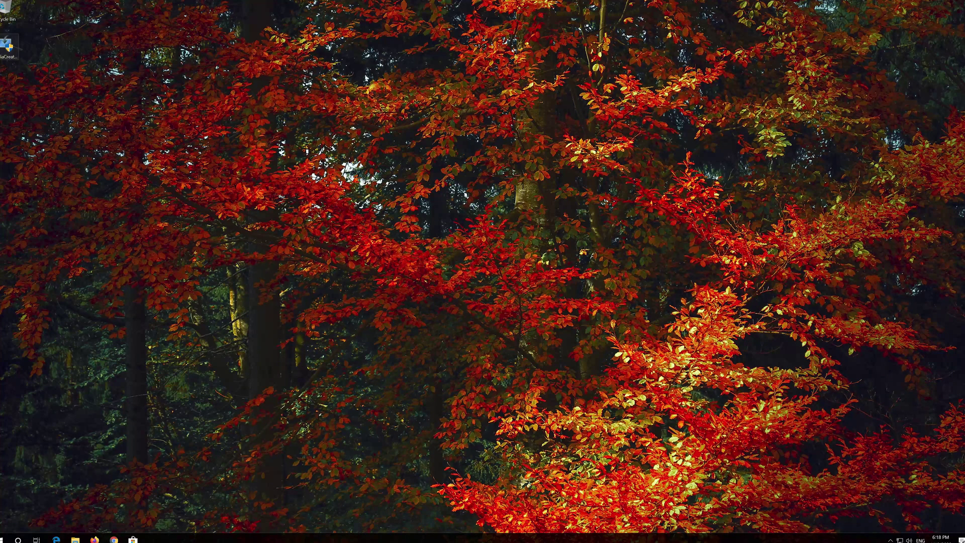
pyautogui.doubleClick(6, 50)
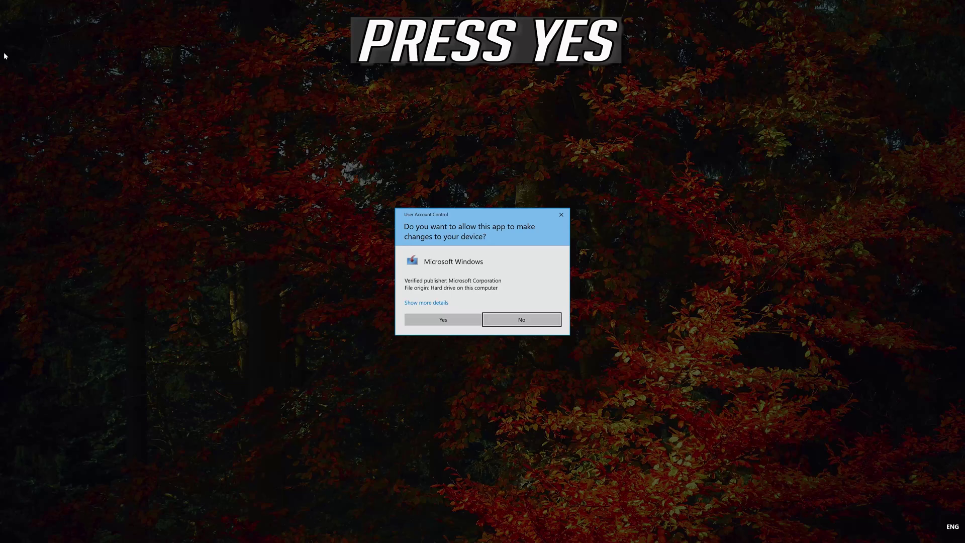
# Step: Allow the Media Creation Tool to run and accept the license terms
pyautogui.click(461, 323)
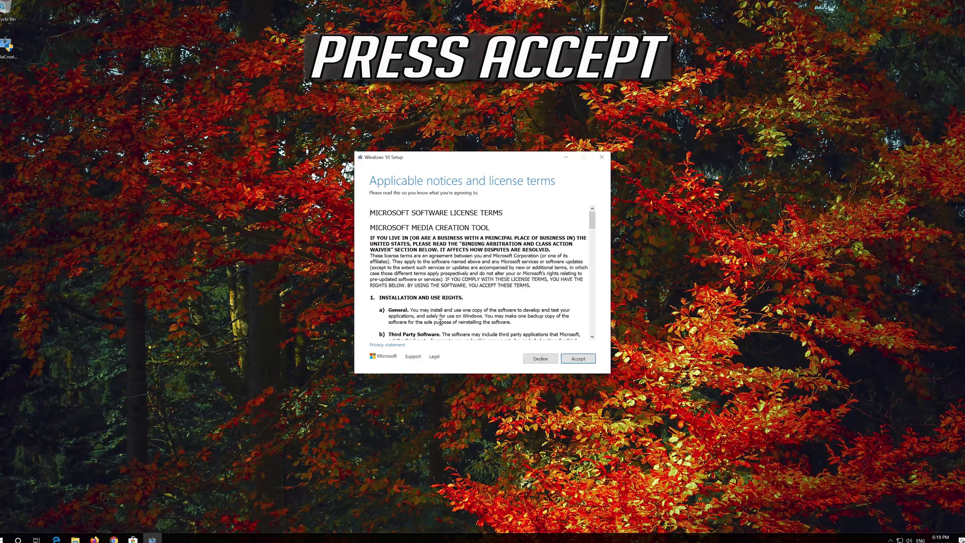
pyautogui.click(591, 359)
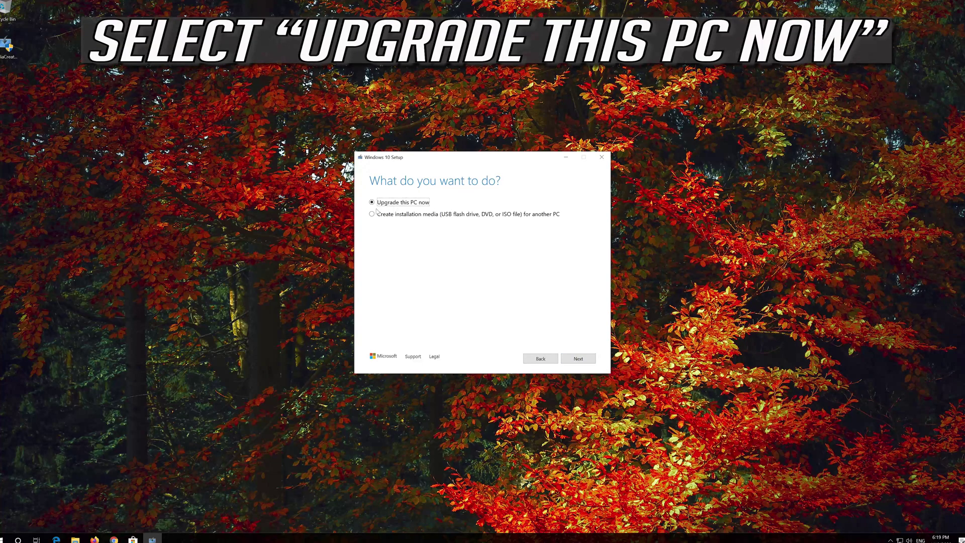
# Step: Upgrade this PC now, accept the terms and start installing Windows 10 keeping files and apps
pyautogui.click(574, 365)
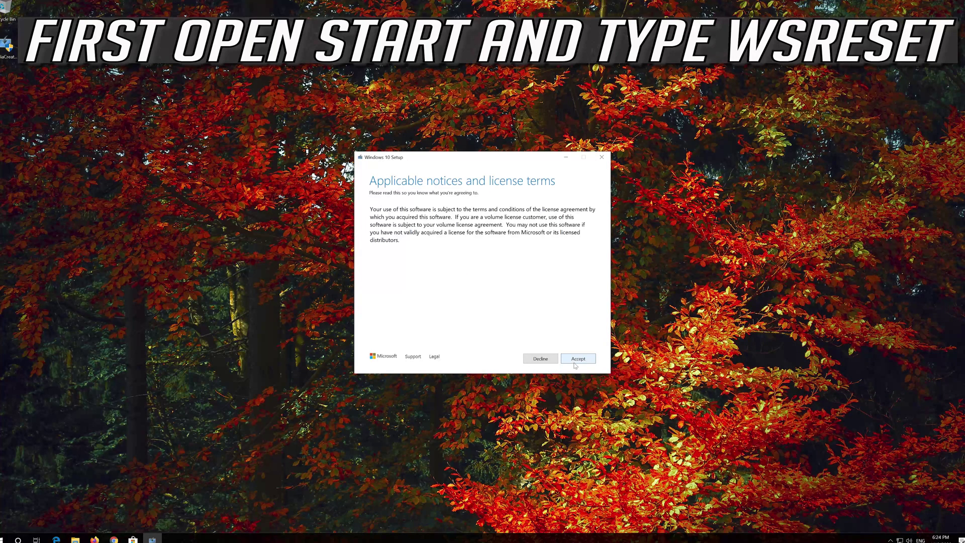
pyautogui.click(580, 362)
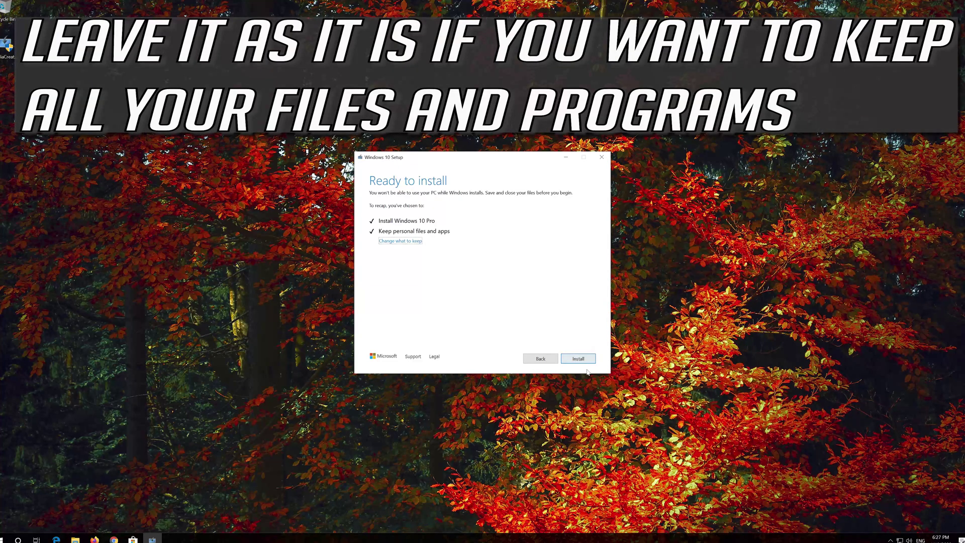
pyautogui.click(577, 361)
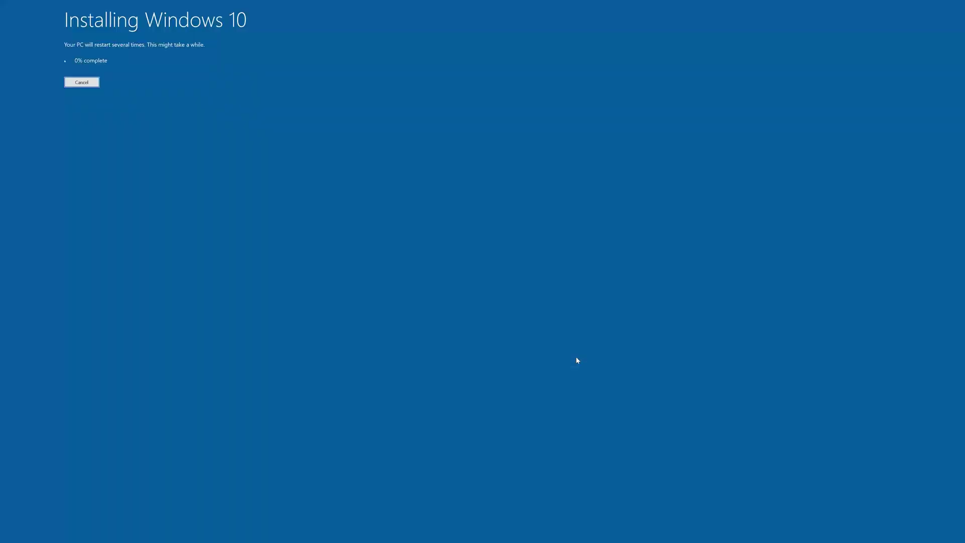